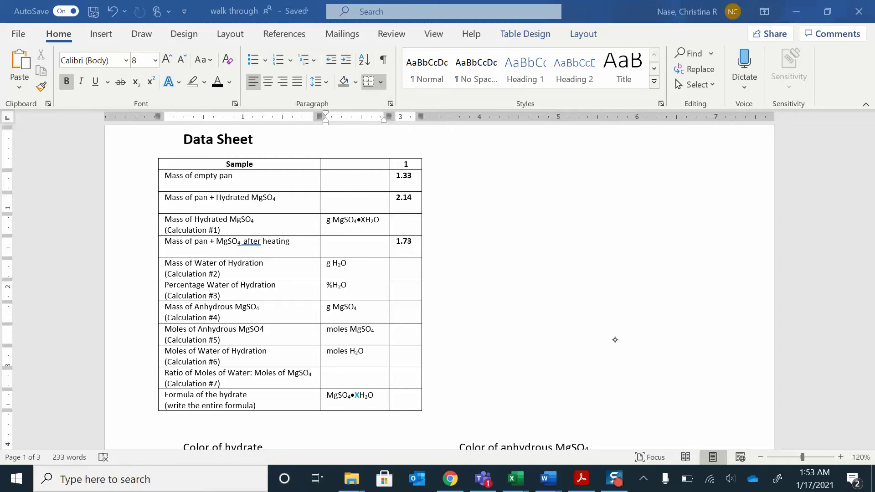
- With the red pen, handwrite 2.14 − 1.33 = 0.81 beside the data table
left_click(423, 318)
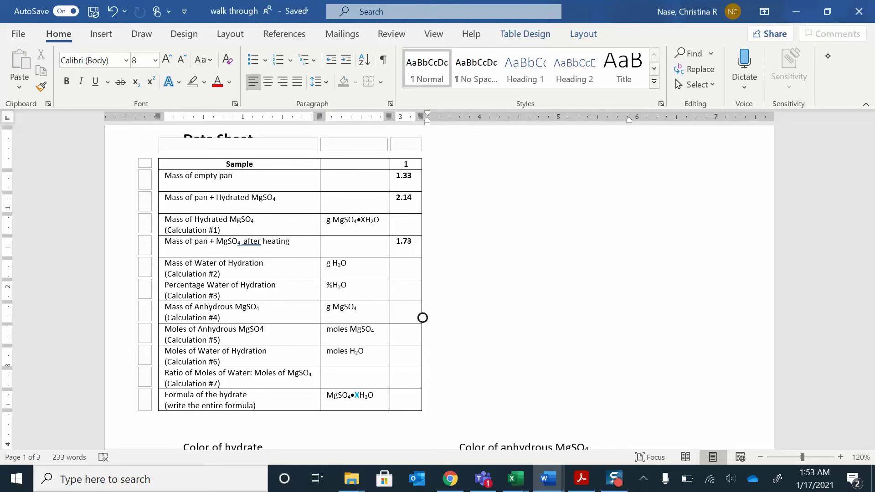
key("alt+j")
key("i")
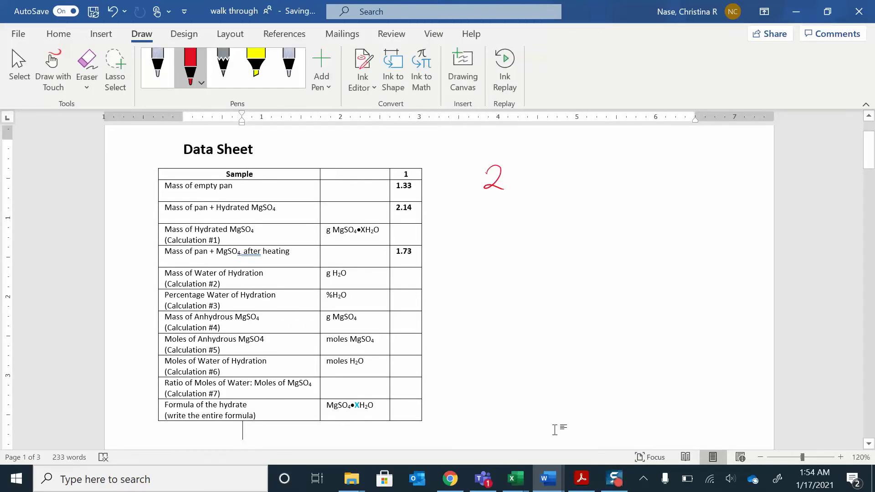
mouse_move(530, 163)
left_mouse_down()
mouse_move(525, 173)
mouse_move(533, 170)
left_mouse_up()
left_click_drag(539, 161, 536, 185)
mouse_move(474, 201)
left_mouse_down()
mouse_move(546, 211)
mouse_move(496, 223)
mouse_move(523, 220)
mouse_move(537, 231)
left_mouse_up()
left_click(511, 204)
left_click(531, 192)
left_click(514, 228)
left_click(399, 231)
- Write 0.81 in the Calculation #1 cell, label the hydrated MgSO4 row XH2O, and tick the after-heating row
mouse_move(402, 228)
left_mouse_down()
mouse_move(394, 237)
mouse_move(402, 229)
mouse_move(419, 240)
left_mouse_up()
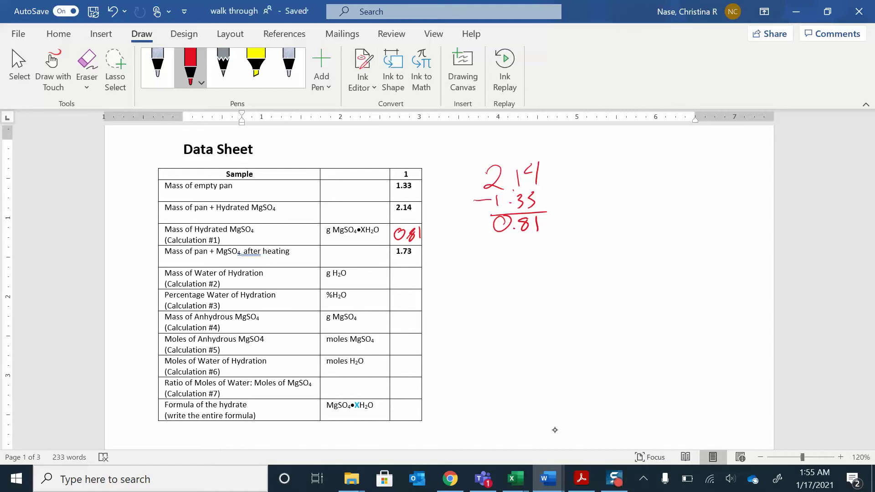
left_click_drag(259, 227, 285, 237)
left_click_drag(294, 228, 292, 228)
left_click_drag(155, 257, 160, 256)
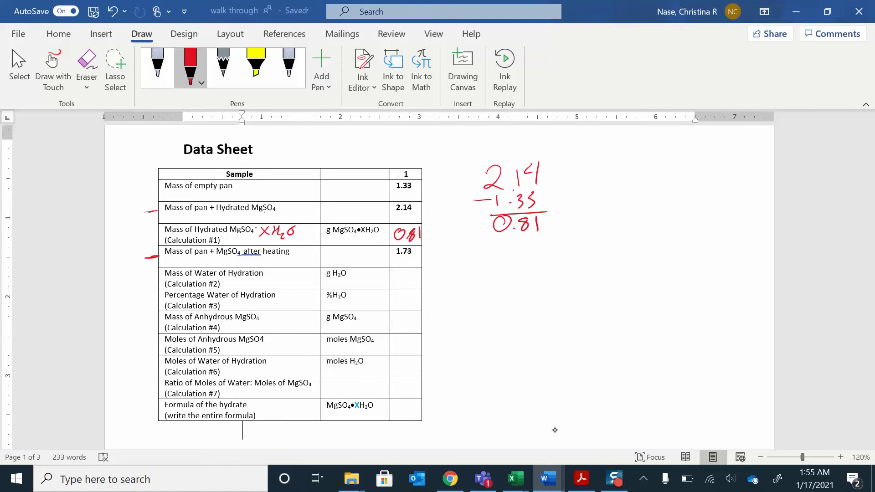
- Handwrite 2.14 − 1.73 = 0.41 in red beside the first subtraction and write 0.41 in the Calculation #2 cell
mouse_move(575, 165)
left_mouse_down()
mouse_move(592, 180)
mouse_move(622, 180)
left_mouse_up()
left_click(601, 179)
left_click_drag(566, 198, 621, 200)
left_click(600, 201)
mouse_move(576, 213)
left_mouse_down()
mouse_move(635, 209)
mouse_move(593, 217)
mouse_move(622, 229)
left_mouse_up()
left_click(610, 226)
left_click_drag(633, 211, 634, 222)
left_click_drag(398, 270, 427, 287)
left_click(403, 284)
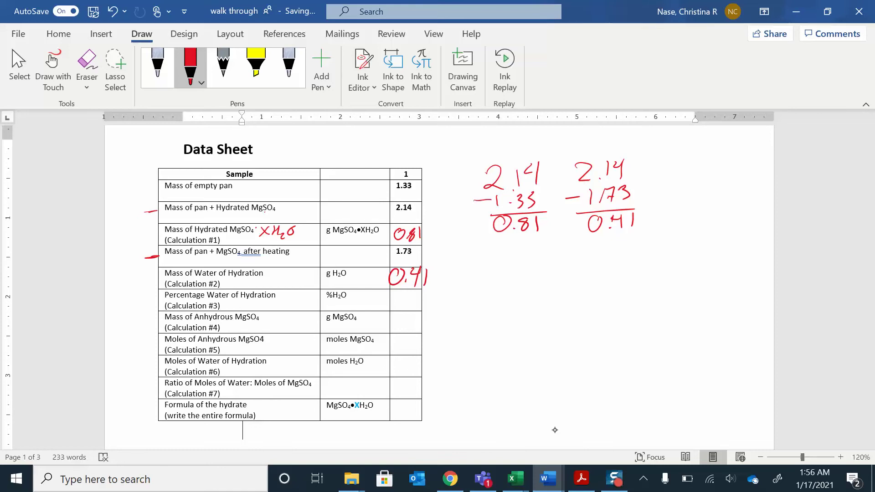
- Label 0.41 as H2O, underline the g MgSO4•XH2O unit, and write 0.41/0.81 × 100 =
left_click_drag(646, 214, 660, 234)
left_click_drag(670, 214, 669, 215)
left_click_drag(339, 237, 381, 243)
left_click_drag(485, 264, 525, 272)
left_click(502, 274)
mouse_move(462, 284)
left_mouse_down()
mouse_move(525, 280)
mouse_move(480, 289)
mouse_move(516, 299)
left_mouse_up()
left_click(488, 300)
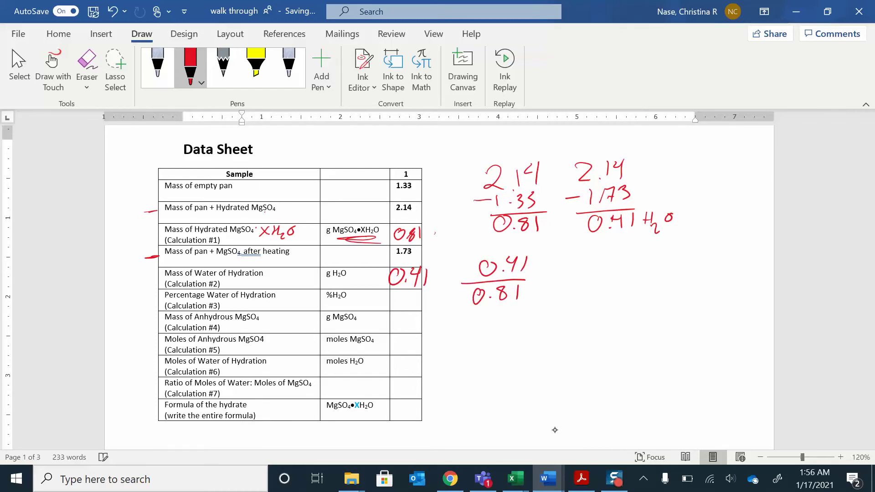
mouse_move(534, 269)
left_mouse_down()
mouse_move(543, 282)
mouse_move(532, 281)
left_mouse_up()
left_click_drag(545, 275, 560, 274)
left_click_drag(561, 273, 590, 271)
left_click_drag(580, 278, 588, 277)
- Label the numerator H2O and the denominator MgSO4·xH2O, and correct the multiplier to 100
mouse_move(474, 249)
left_mouse_down()
mouse_move(483, 258)
mouse_move(453, 251)
left_mouse_up()
left_click_drag(454, 246, 475, 251)
left_click_drag(453, 311, 471, 298)
mouse_move(462, 299)
left_mouse_down()
mouse_move(459, 332)
mouse_move(479, 319)
left_mouse_up()
mouse_move(485, 316)
left_mouse_down()
mouse_move(491, 330)
mouse_move(502, 323)
left_mouse_up()
left_click_drag(511, 313, 523, 324)
left_click_drag(528, 317, 528, 325)
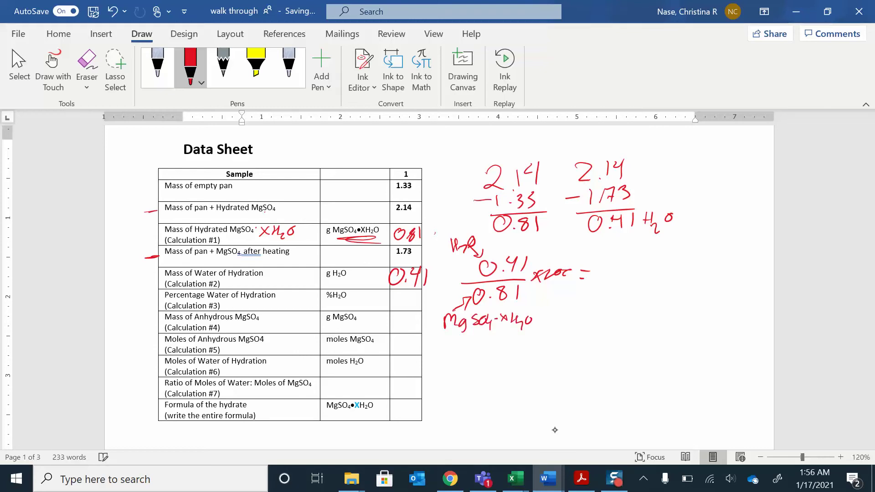
left_click_drag(572, 271, 566, 282)
- Write the result 50.68 and enter 50.6 in the percentage water of hydration cell
mouse_move(619, 263)
left_mouse_down()
mouse_move(605, 277)
mouse_move(630, 265)
mouse_move(669, 274)
left_mouse_up()
left_click(644, 279)
mouse_move(395, 292)
left_mouse_down()
mouse_move(391, 305)
mouse_move(401, 297)
mouse_move(427, 302)
left_mouse_up()
left_click(409, 305)
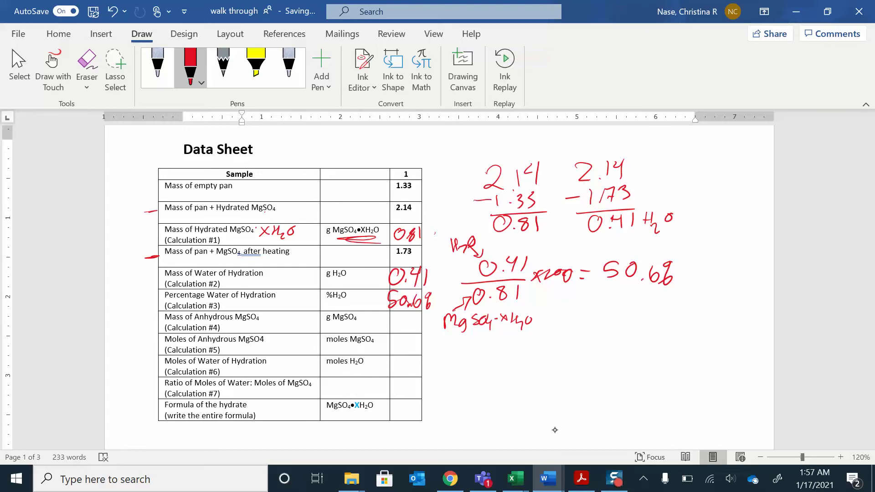
- Write the equation MgSO4·xH2O − H2O = MgSO4 in red ink
mouse_move(464, 360)
left_mouse_down()
mouse_move(495, 346)
mouse_move(515, 347)
mouse_move(517, 358)
mouse_move(576, 345)
left_mouse_up()
left_click(562, 345)
mouse_move(587, 337)
left_mouse_down()
mouse_move(586, 349)
mouse_move(594, 339)
mouse_move(608, 342)
mouse_move(601, 354)
left_mouse_up()
mouse_move(623, 340)
left_mouse_down()
mouse_move(666, 346)
mouse_move(663, 360)
left_mouse_up()
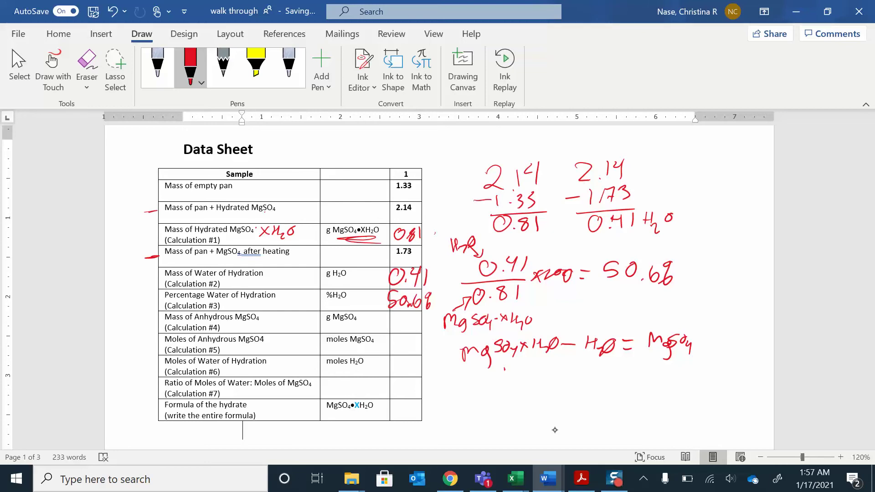
- Write 0.81 − 0.41 = 0.40 beneath the formula equation
mouse_move(503, 368)
left_mouse_down()
mouse_move(516, 378)
mouse_move(557, 372)
left_mouse_up()
left_click_drag(583, 364, 602, 374)
left_click(592, 375)
left_click_drag(610, 361, 610, 375)
left_click_drag(661, 360, 684, 368)
left_click(668, 373)
mouse_move(681, 359)
left_mouse_down()
mouse_move(681, 375)
mouse_move(697, 360)
left_mouse_up()
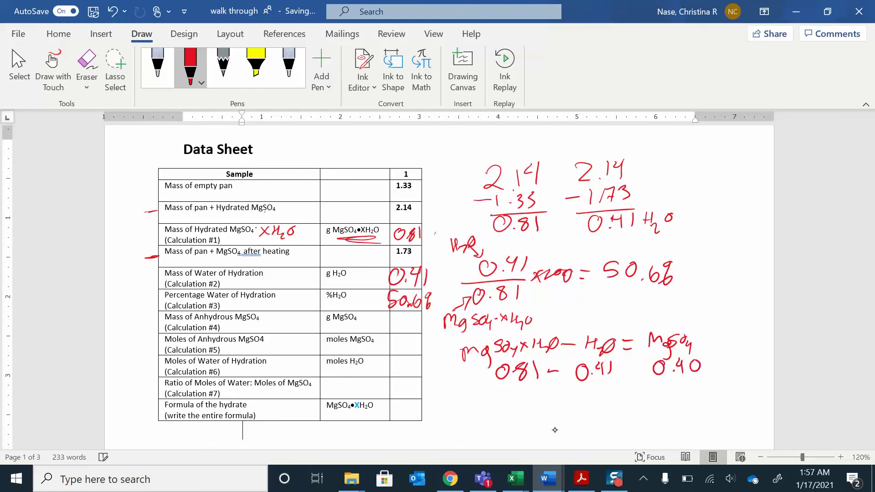
- Enter 0.40 in the Calculation #4 cell and mark the g H2O and g MgSO4 units
left_click_drag(395, 317, 416, 324)
left_click(403, 327)
left_click_drag(423, 317, 422, 318)
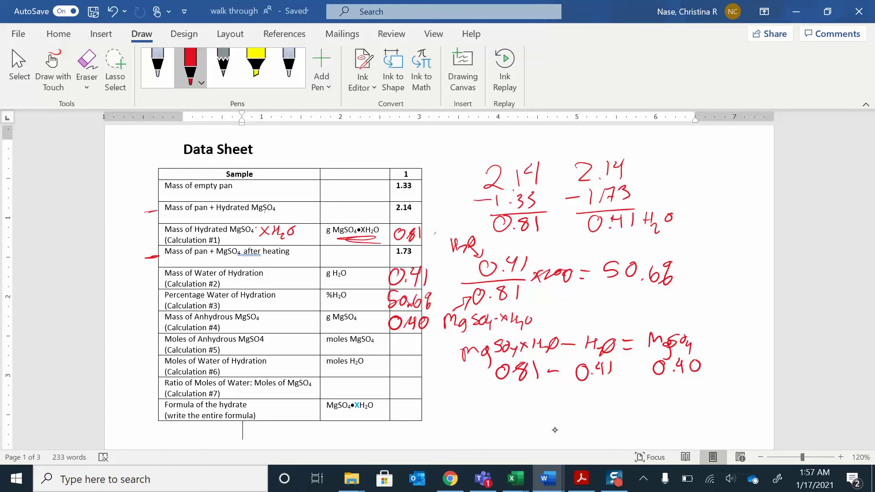
left_click_drag(323, 269, 311, 283)
left_click_drag(322, 315, 306, 326)
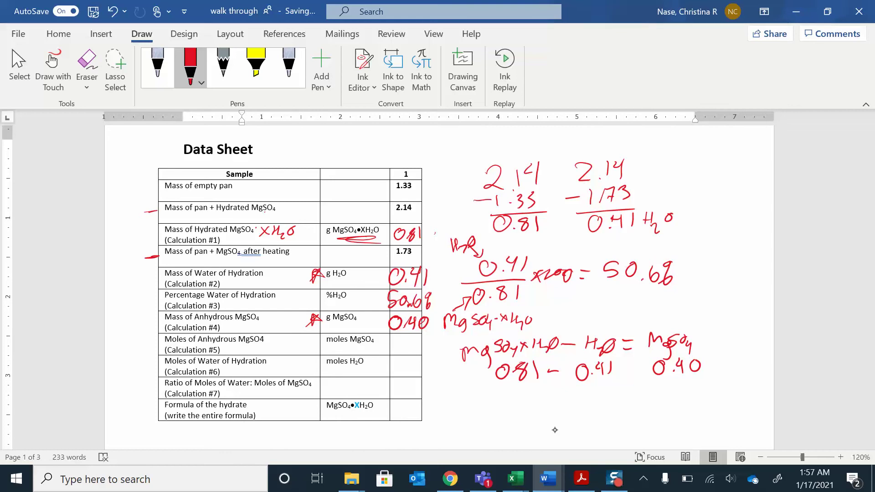
- Leave inking and add two blank lines below the table
key("Escape")
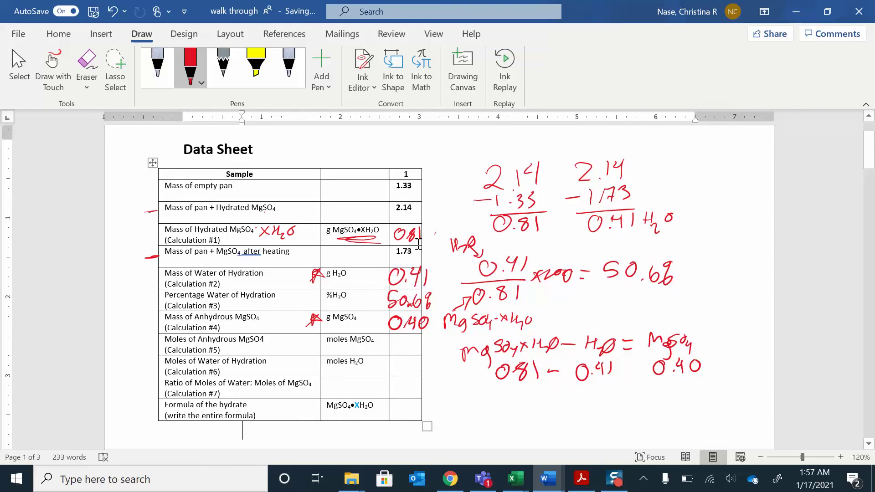
scroll(418, 246, "down", 1)
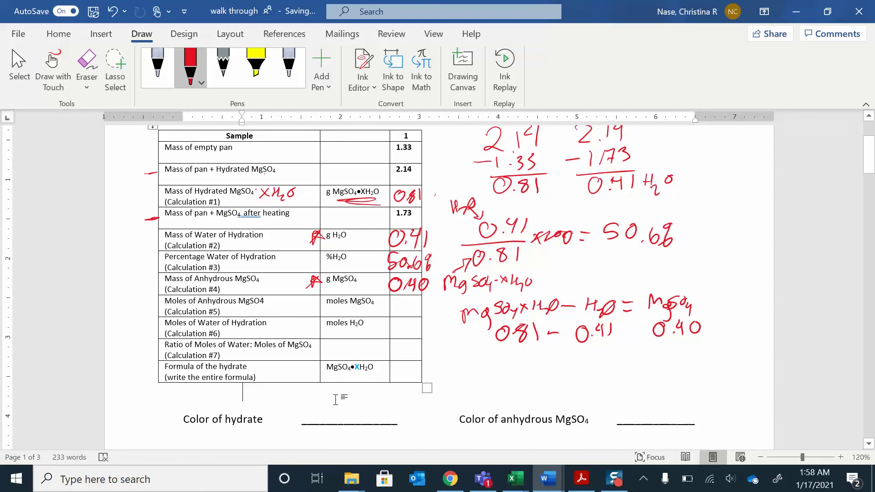
key("Return")
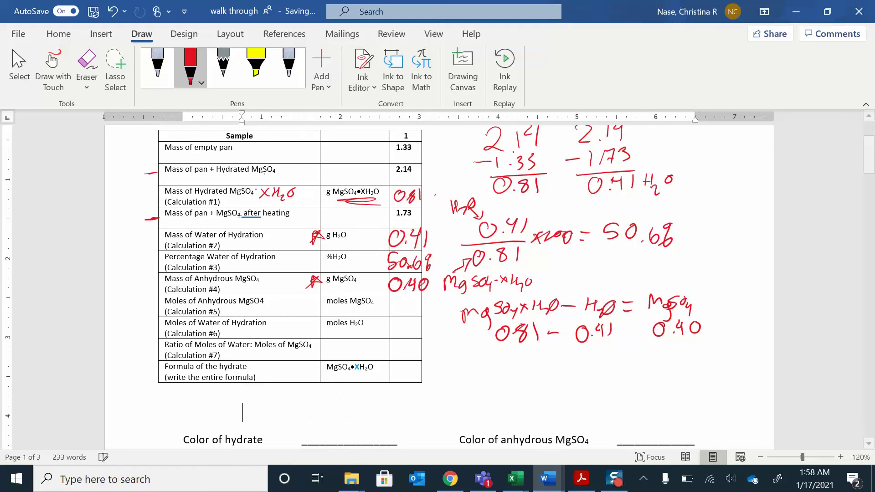
key("Return")
key("Return")
key("Return")
key("Return")
key("Return")
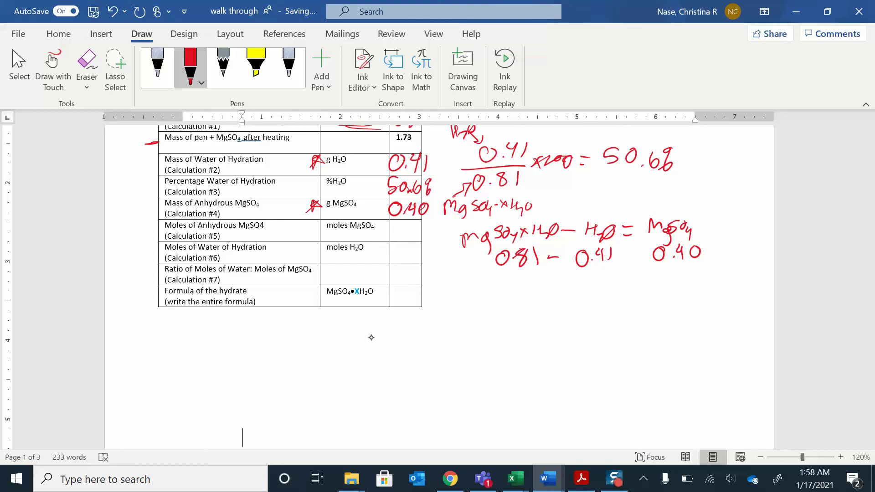
- Handwrite 0.40 g MgSO4 × 1 mol/120.36 g = 0.003323 mol below the table
mouse_move(218, 326)
left_mouse_down()
mouse_move(246, 324)
mouse_move(255, 345)
left_mouse_up()
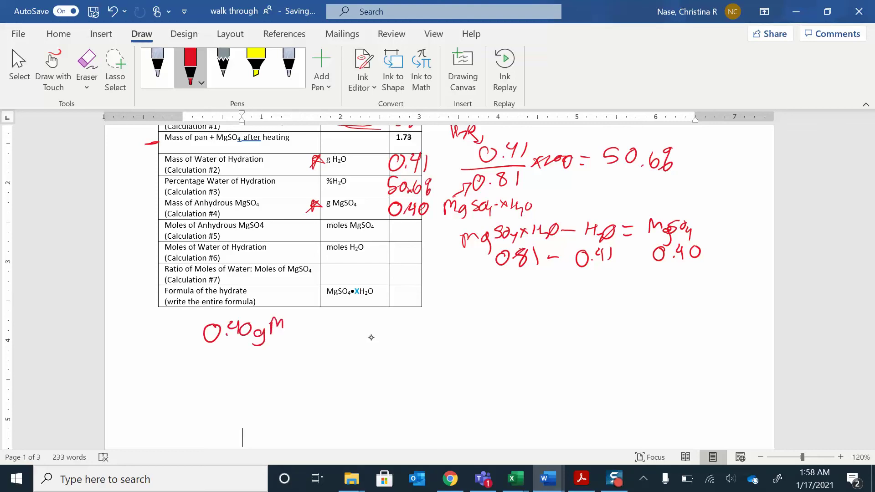
mouse_move(300, 319)
left_mouse_down()
mouse_move(284, 330)
mouse_move(308, 322)
mouse_move(316, 338)
mouse_move(408, 336)
left_mouse_up()
mouse_move(337, 340)
left_mouse_down()
mouse_move(337, 356)
mouse_move(357, 356)
mouse_move(364, 344)
left_mouse_up()
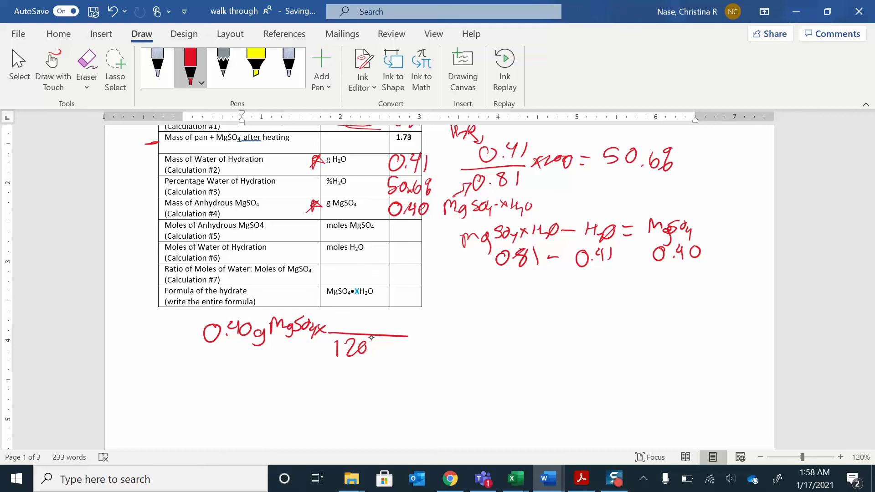
left_click(368, 354)
left_click_drag(379, 347, 397, 362)
mouse_move(361, 318)
left_mouse_down()
mouse_move(363, 329)
mouse_move(393, 317)
mouse_move(430, 325)
left_mouse_up()
mouse_move(416, 336)
left_mouse_down()
mouse_move(450, 321)
mouse_move(540, 328)
left_mouse_up()
left_click(465, 330)
left_click_drag(545, 318, 546, 328)
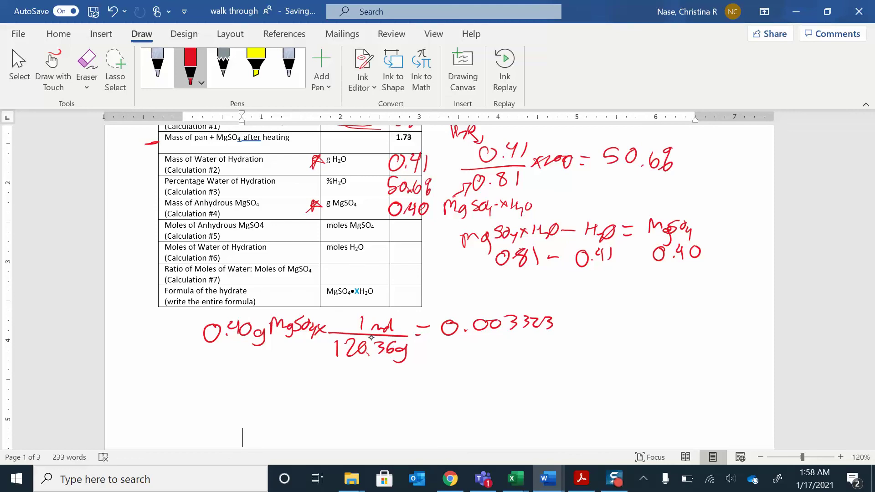
- Handwrite 0.4 g H2O × 1 mol/18.02 g = 0.02275 mol underneath
left_click_drag(219, 379, 220, 377)
left_click(237, 383)
left_click_drag(250, 369, 255, 378)
mouse_move(256, 370)
left_mouse_down()
mouse_move(255, 385)
mouse_move(263, 381)
mouse_move(266, 391)
mouse_move(297, 384)
left_mouse_up()
mouse_move(300, 373)
left_mouse_down()
mouse_move(323, 386)
mouse_move(386, 380)
left_mouse_up()
mouse_move(334, 390)
left_mouse_down()
mouse_move(336, 402)
mouse_move(350, 391)
mouse_move(386, 400)
mouse_move(391, 391)
mouse_move(368, 374)
left_mouse_up()
left_click(361, 400)
mouse_move(375, 367)
left_mouse_down()
mouse_move(377, 379)
mouse_move(416, 380)
left_mouse_up()
mouse_move(403, 390)
left_mouse_down()
mouse_move(443, 370)
mouse_move(497, 384)
left_mouse_up()
left_click(463, 384)
mouse_move(502, 373)
left_mouse_down()
mouse_move(535, 381)
mouse_move(528, 386)
left_mouse_up()
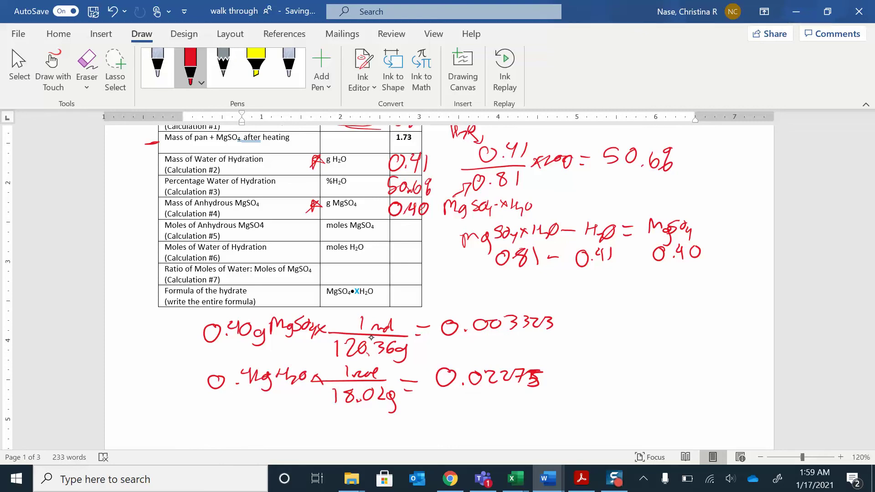
- Write 0.00332 in Calculation #5 and 0.0228 in Calculation #6, then start dividing 0.003323
left_click_drag(394, 224, 434, 236)
left_click(401, 234)
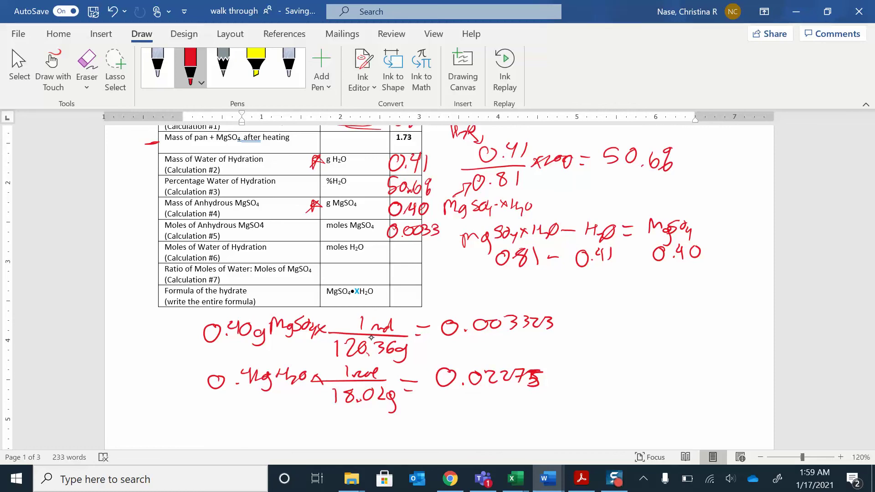
left_click_drag(384, 249, 394, 259)
left_click_drag(403, 250, 426, 257)
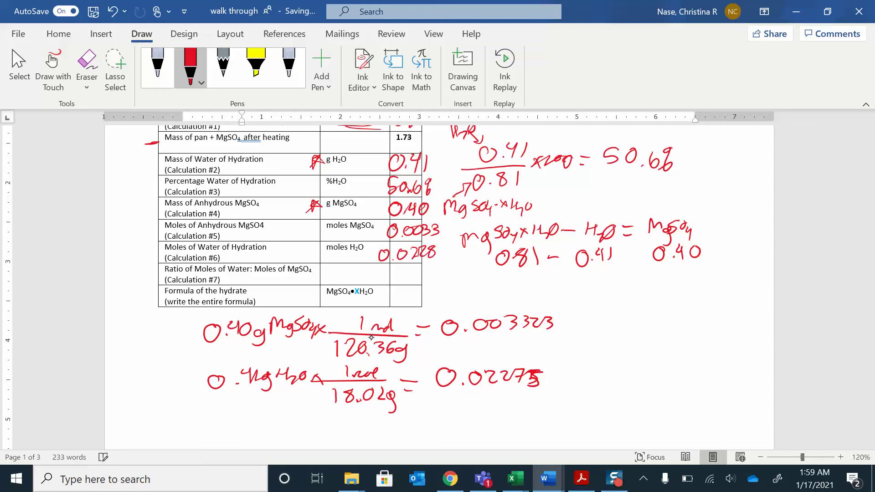
left_click_drag(439, 225, 446, 233)
left_click_drag(454, 340, 546, 334)
- Divide 0.003323 and 0.02275 by 0.003323, giving 1 and 6.84 ≅ 7
left_click_drag(462, 341, 461, 342)
left_click(473, 350)
left_click_drag(484, 342, 539, 348)
mouse_move(544, 339)
left_mouse_down()
mouse_move(543, 348)
mouse_move(552, 348)
left_mouse_up()
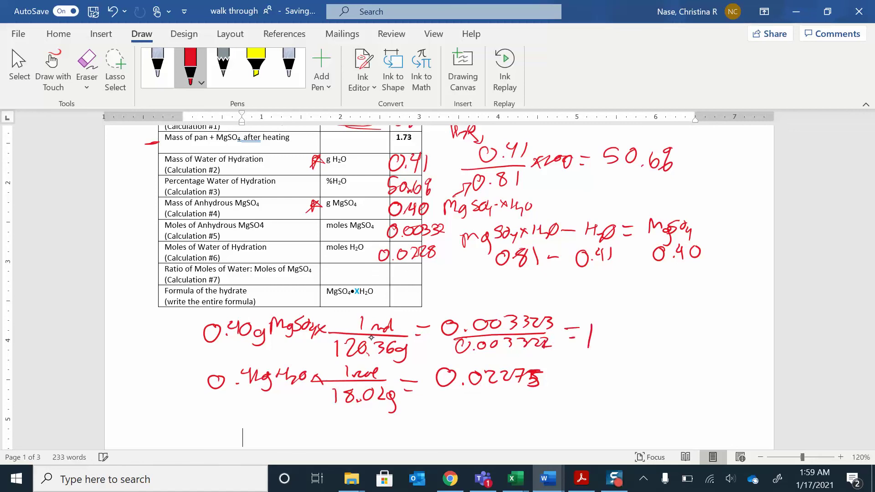
mouse_move(445, 393)
left_mouse_down()
mouse_move(545, 392)
mouse_move(448, 408)
mouse_move(491, 399)
mouse_move(541, 408)
mouse_move(573, 385)
left_mouse_up()
left_click(464, 411)
mouse_move(563, 396)
left_mouse_down()
mouse_move(615, 396)
mouse_move(619, 375)
left_mouse_up()
left_click(604, 396)
mouse_move(636, 376)
left_mouse_down()
mouse_move(642, 396)
mouse_move(681, 384)
mouse_move(675, 393)
left_mouse_up()
left_click_drag(661, 403, 700, 405)
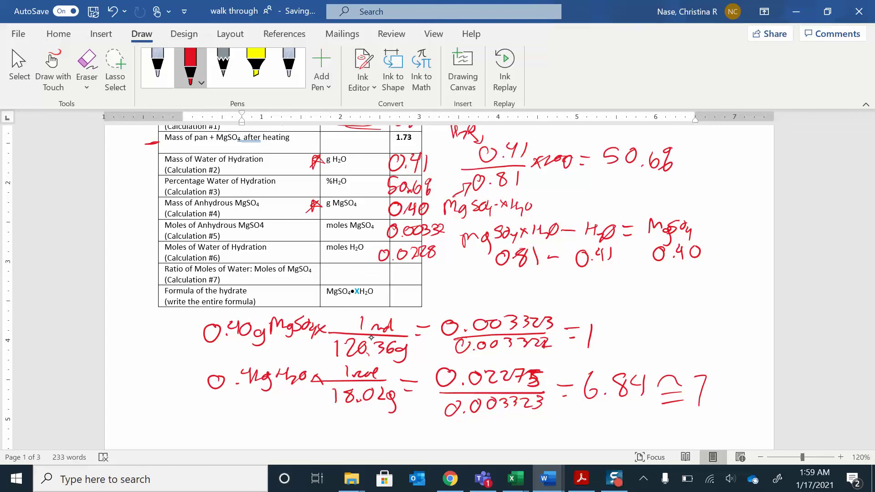
- Write 7 in the Calculation #7 cell and the formula MgSO4•7H2O in the final cell
left_click_drag(403, 268, 408, 278)
mouse_move(393, 304)
left_mouse_down()
mouse_move(409, 306)
mouse_move(432, 292)
mouse_move(442, 306)
mouse_move(478, 299)
left_mouse_up()
left_click(436, 291)
left_click(449, 297)
left_click_drag(471, 296, 489, 302)
left_click_drag(496, 287, 494, 288)
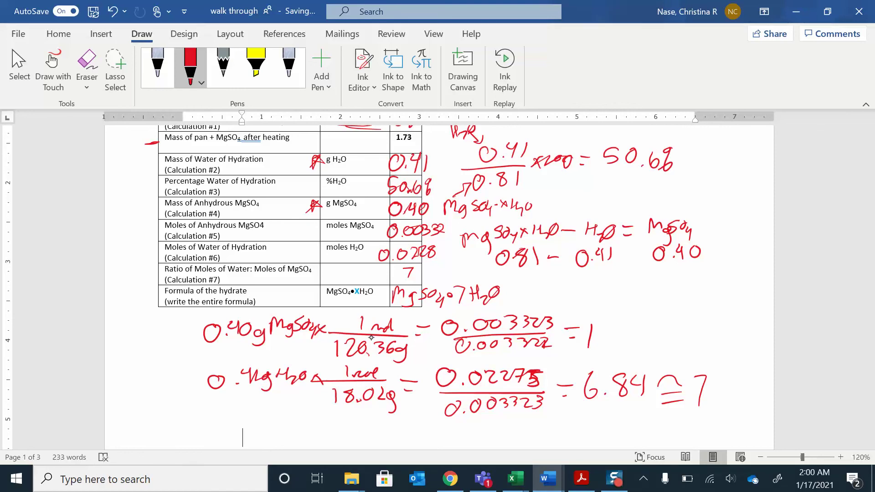